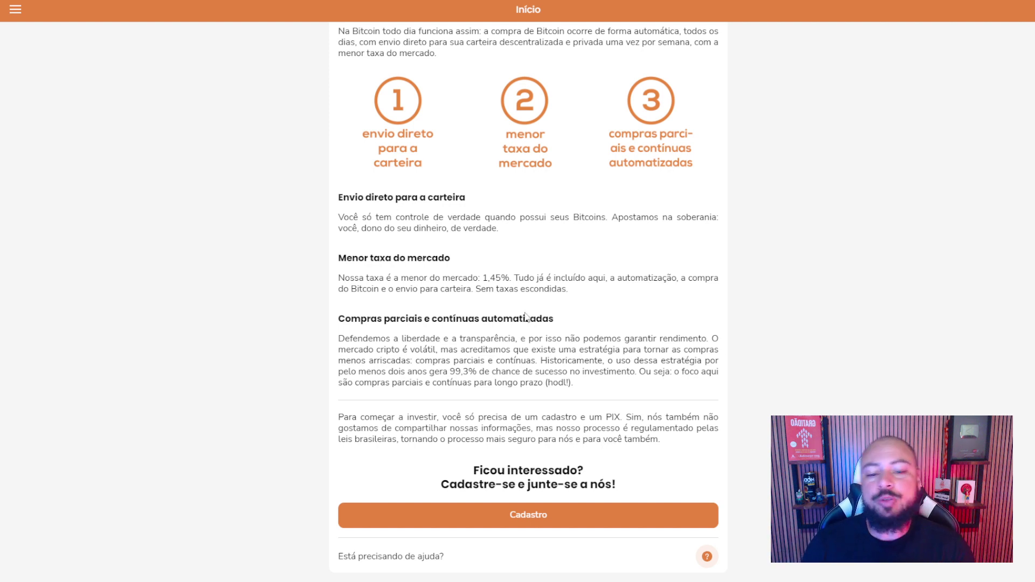
Step: Start the registration, state that there is no existing FORT account, and submit the referral code of the person who recommended the service
left_click(547, 519)
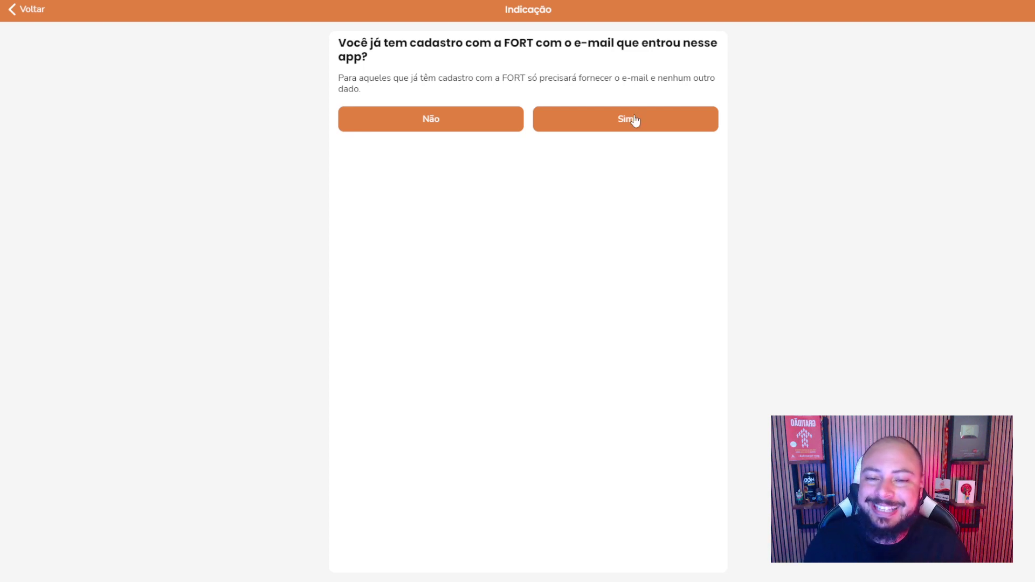
left_click(437, 119)
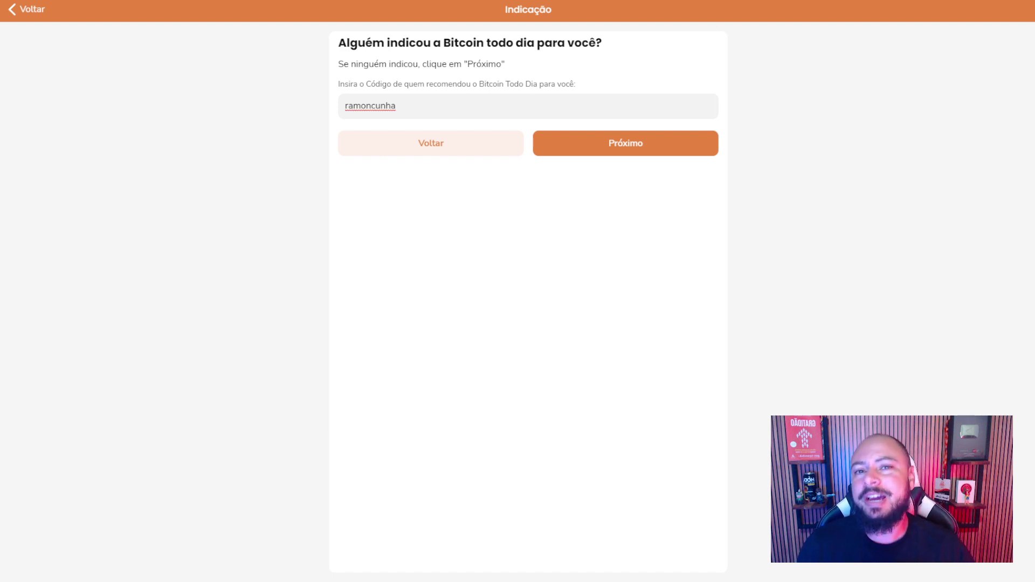
key("Return")
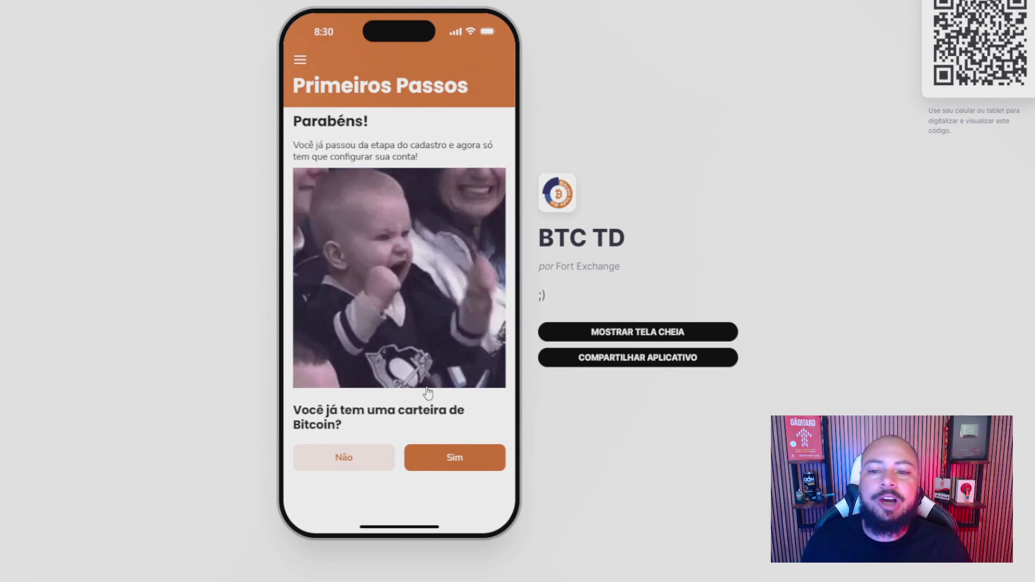
Step: Declare having no Bitcoin wallet, view the Trust Wallet tutorial video in full screen, and confirm it was understood
left_click(354, 459)
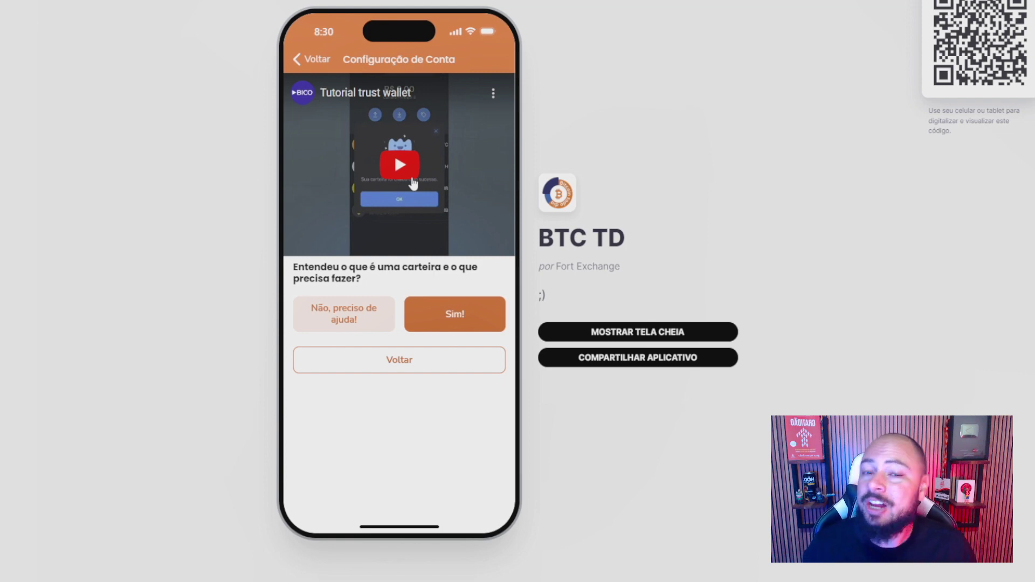
left_click(413, 184)
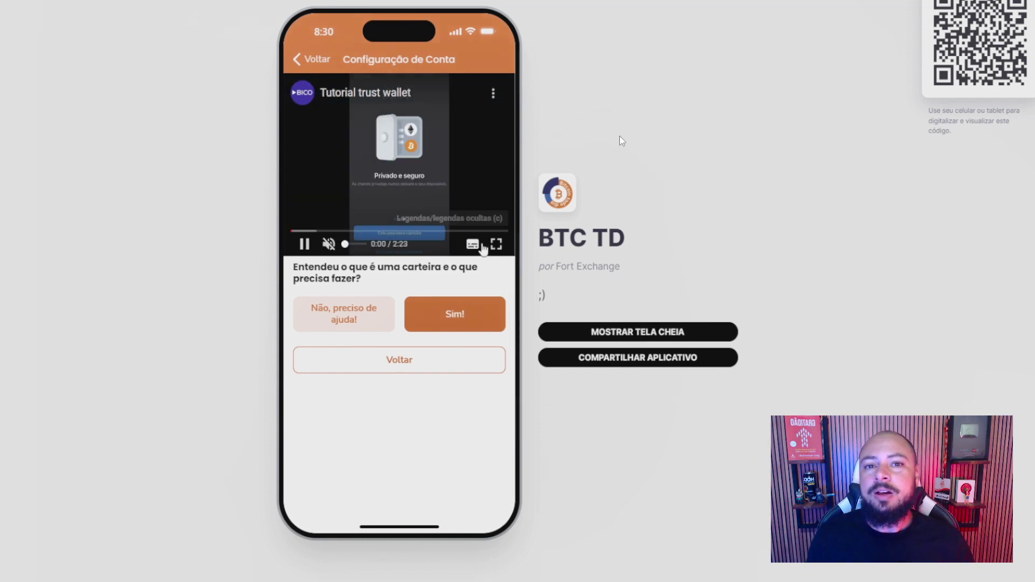
key("f")
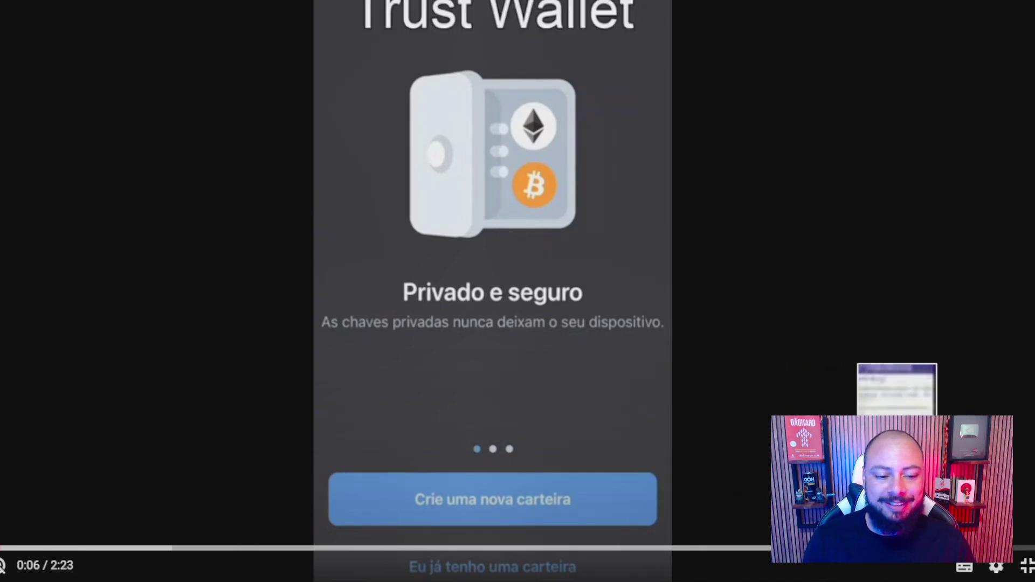
key("Escape")
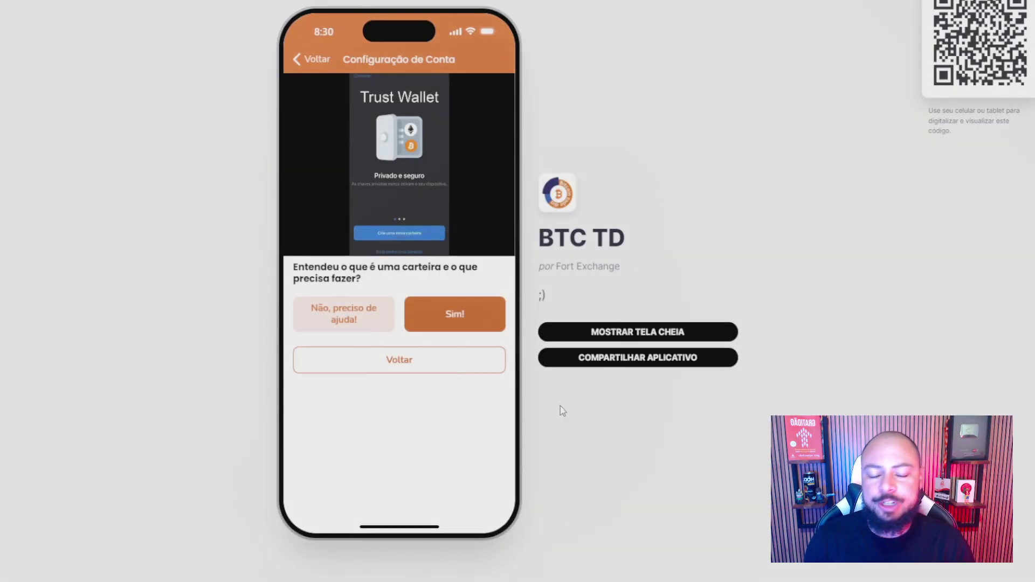
left_click(371, 171)
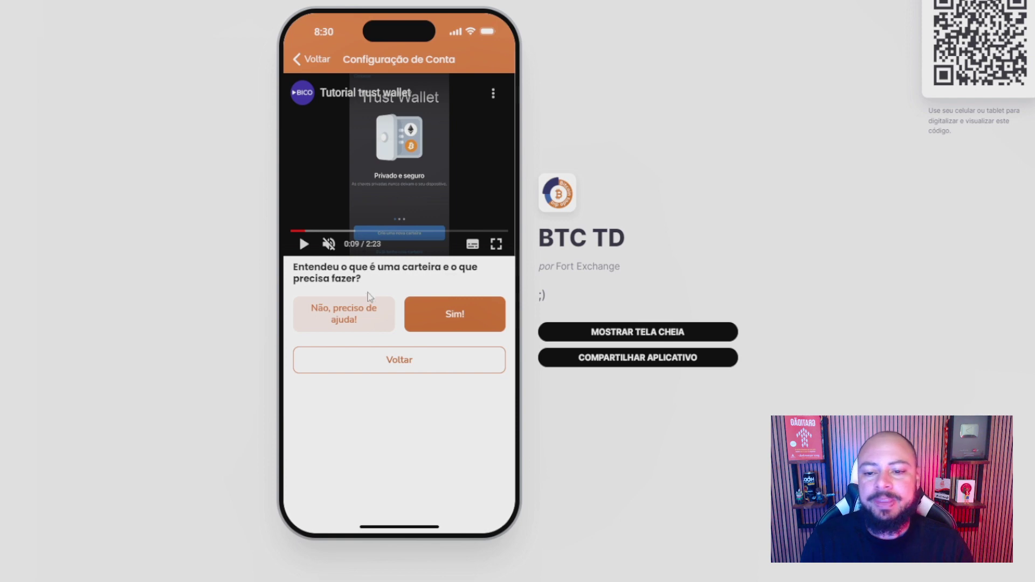
left_click(455, 317)
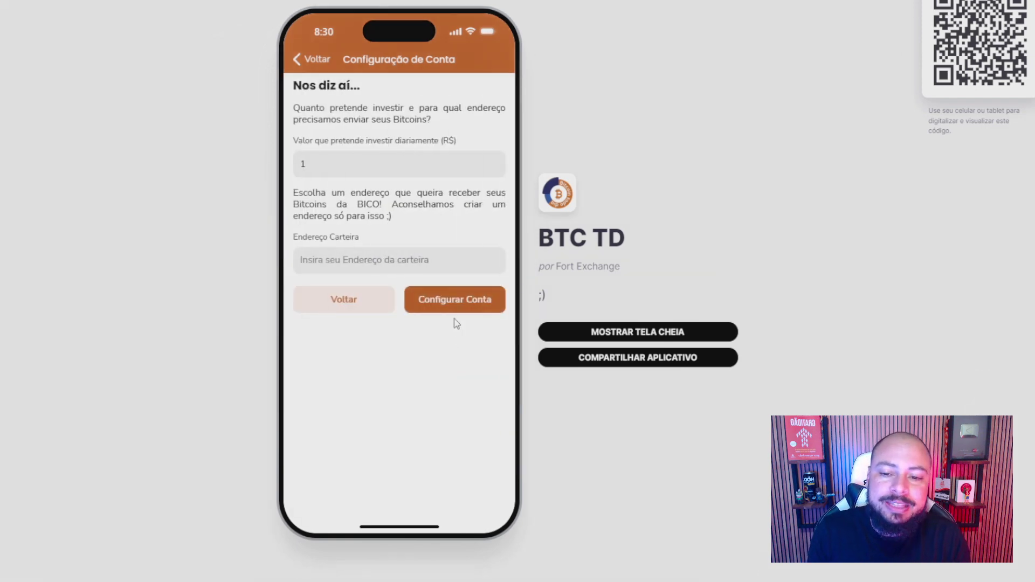
Step: Return to the first-steps question and answer that a Bitcoin wallet already exists
left_click(356, 307)
left_click(372, 357)
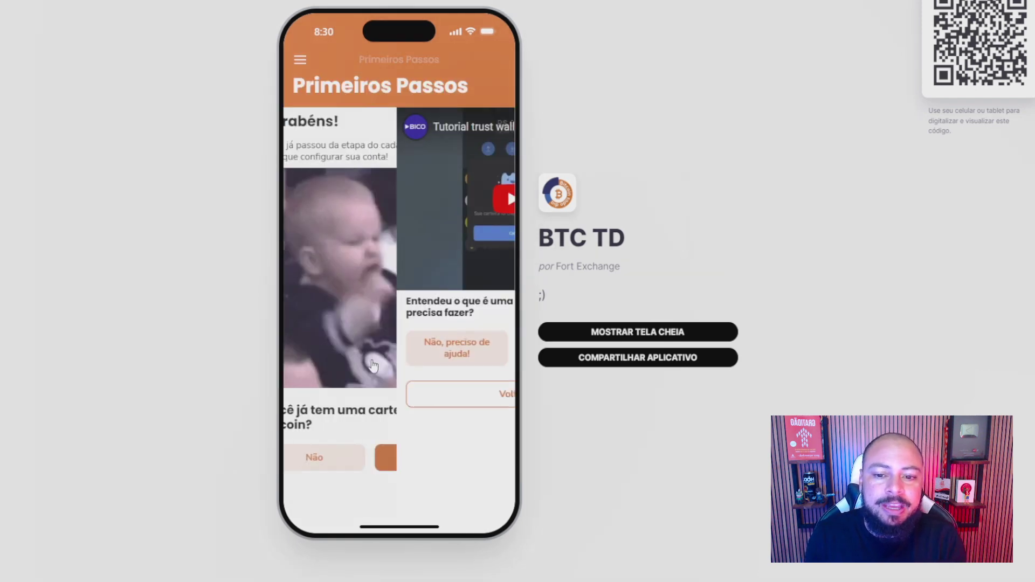
left_click(440, 460)
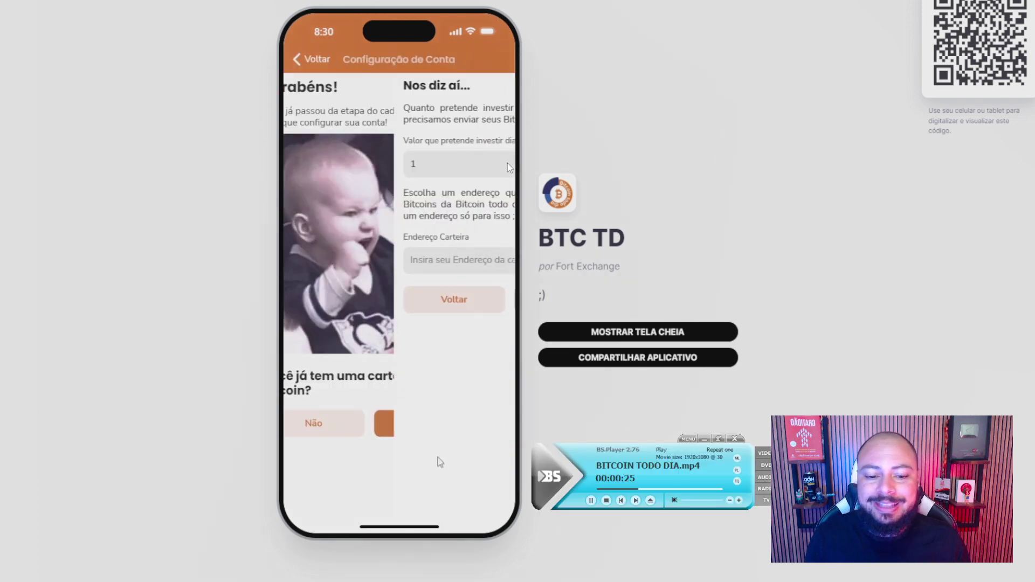
Step: Set the daily investment to R$ 1, provide the receiving wallet address, and submit the account configuration
left_click(410, 164)
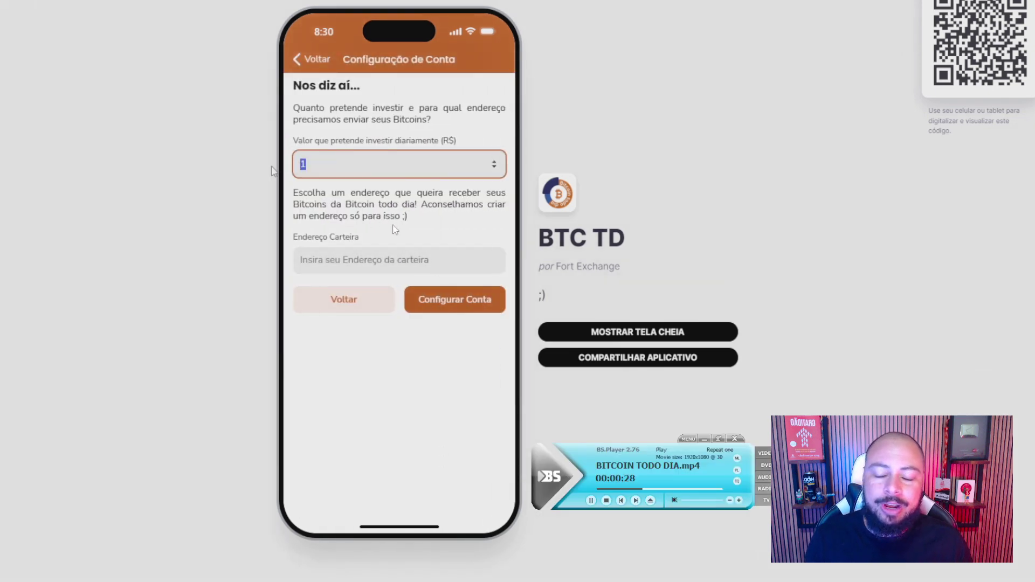
type("10")
key("ctrl+a")
type("1")
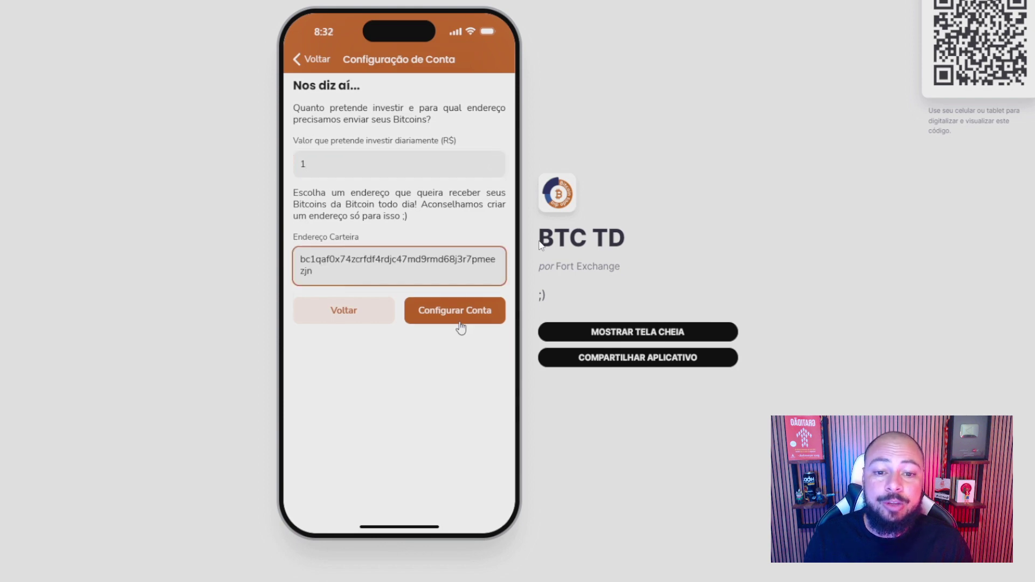
left_click(462, 328)
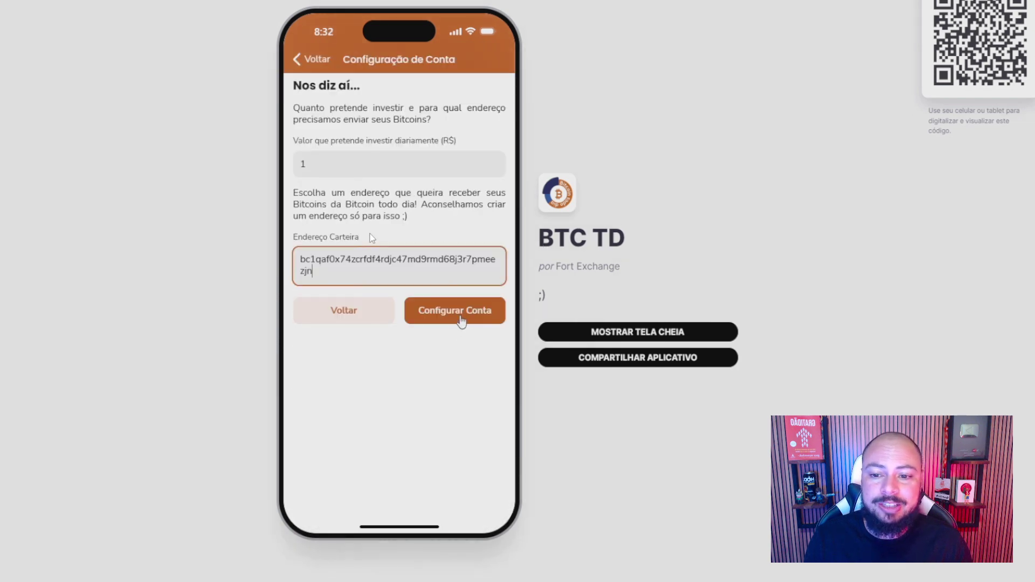
left_click(460, 317)
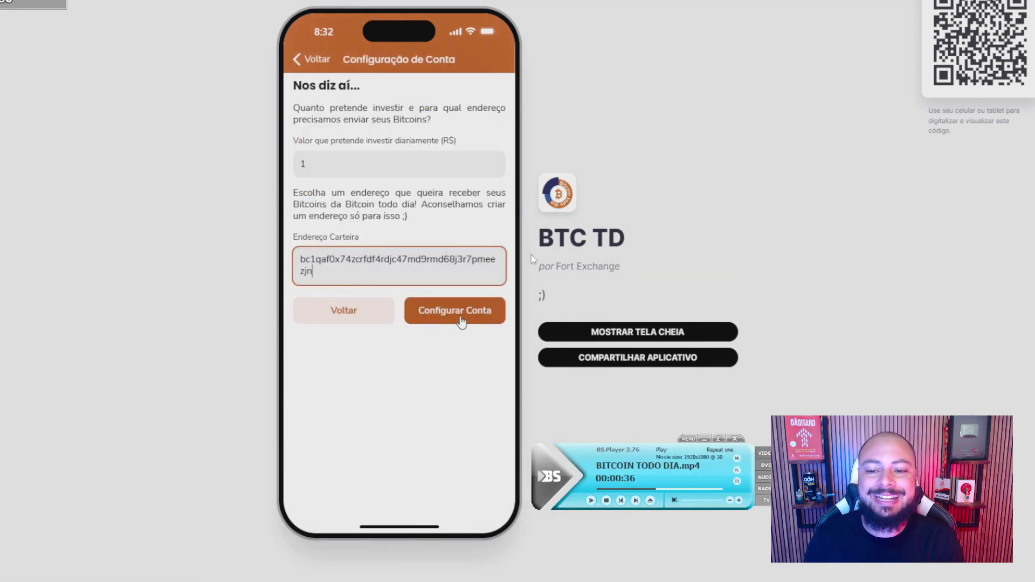
key("space")
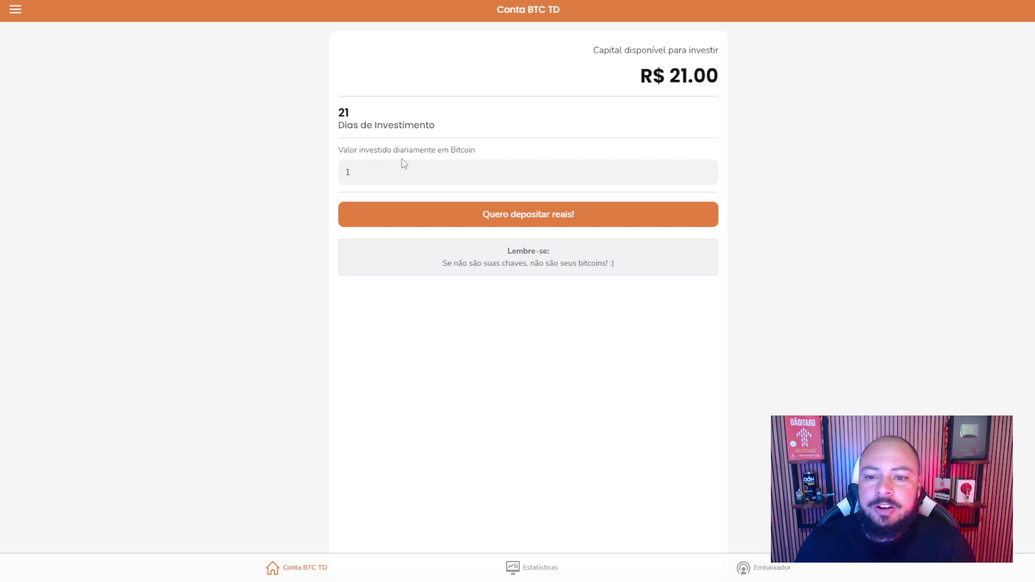
Step: Try daily Bitcoin investment amounts of 10, 1 and 2 on the account page to compare the days of investment
double_click(341, 177)
type("10")
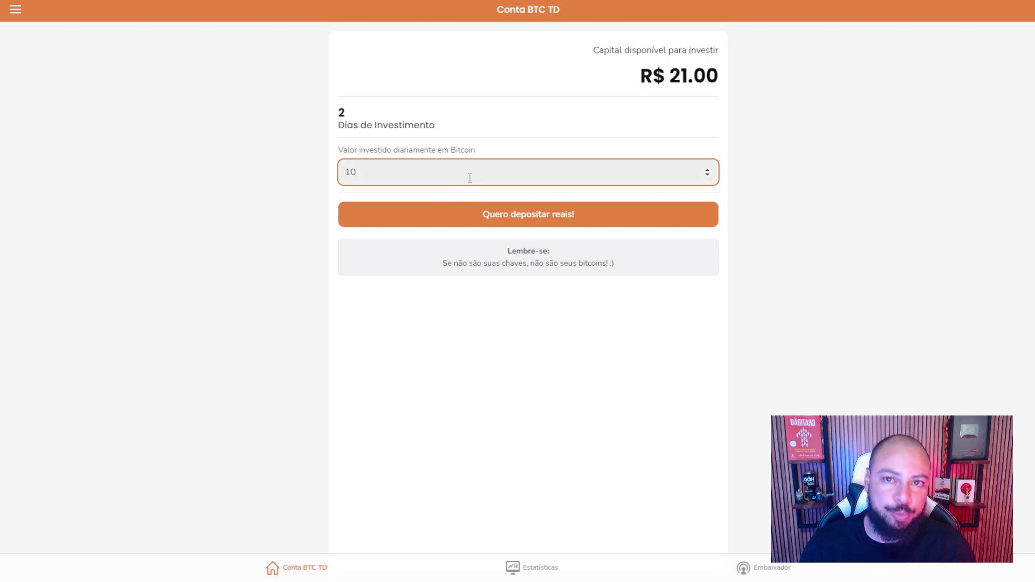
left_click(674, 73)
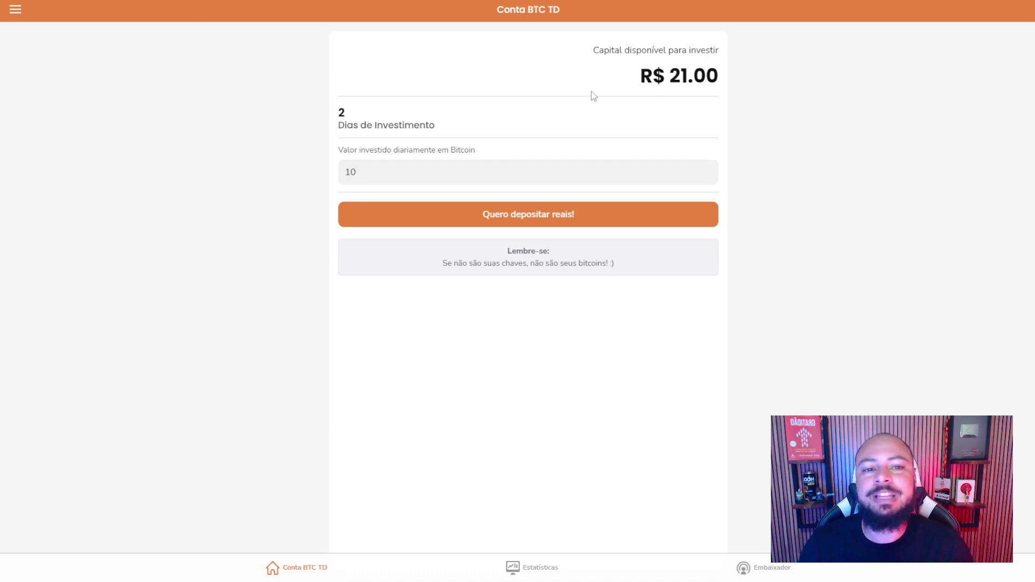
double_click(367, 171)
type("1")
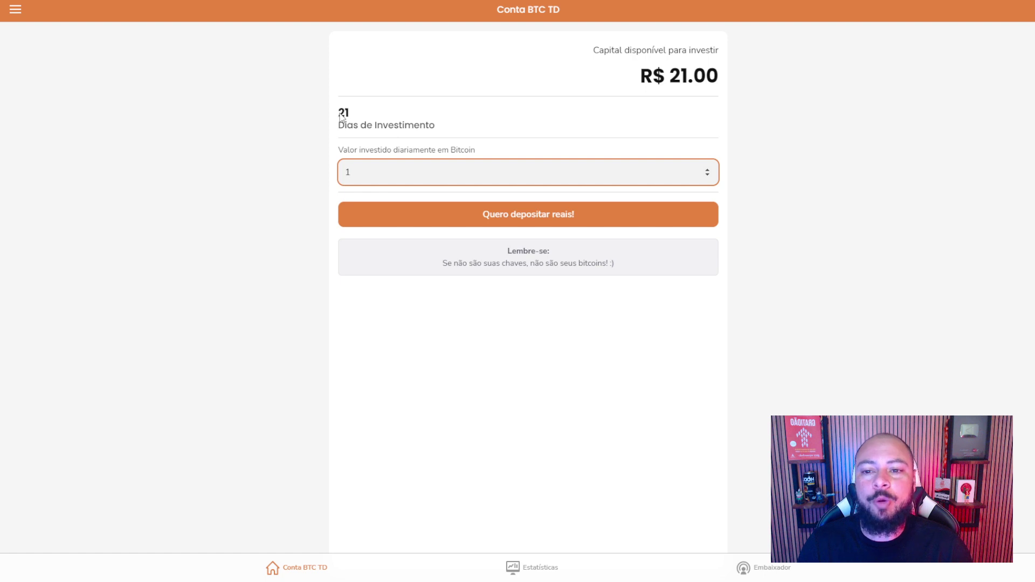
double_click(363, 168)
type("2")
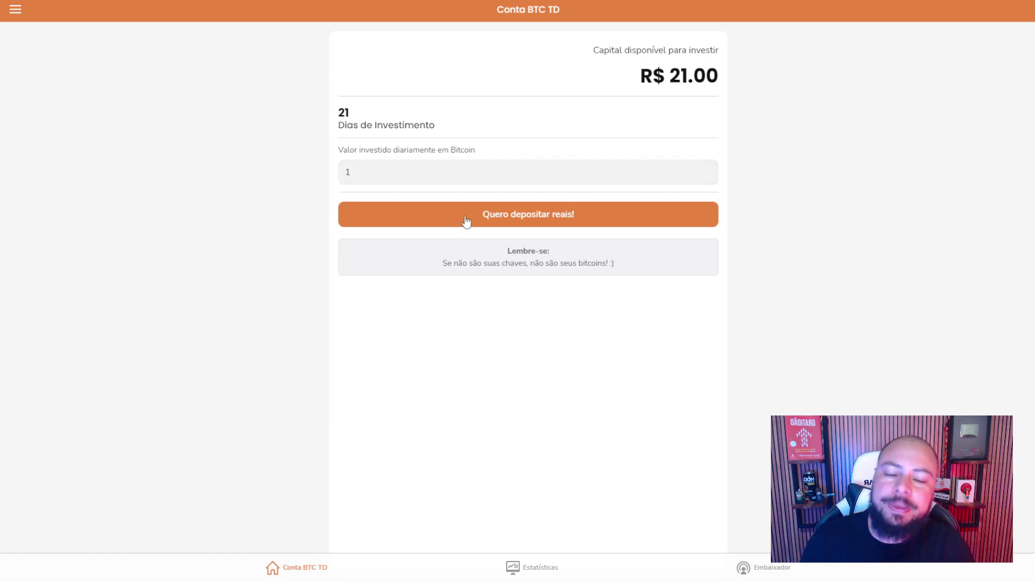
Step: Submit a deposit request in reais dated 2/9/2023 with a value of 30
left_click(527, 222)
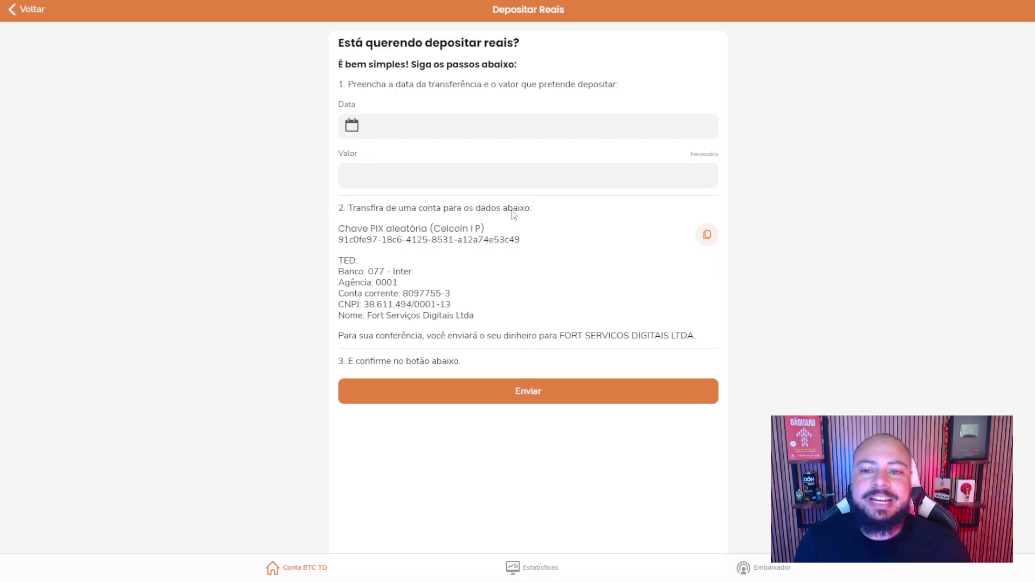
left_click(419, 128)
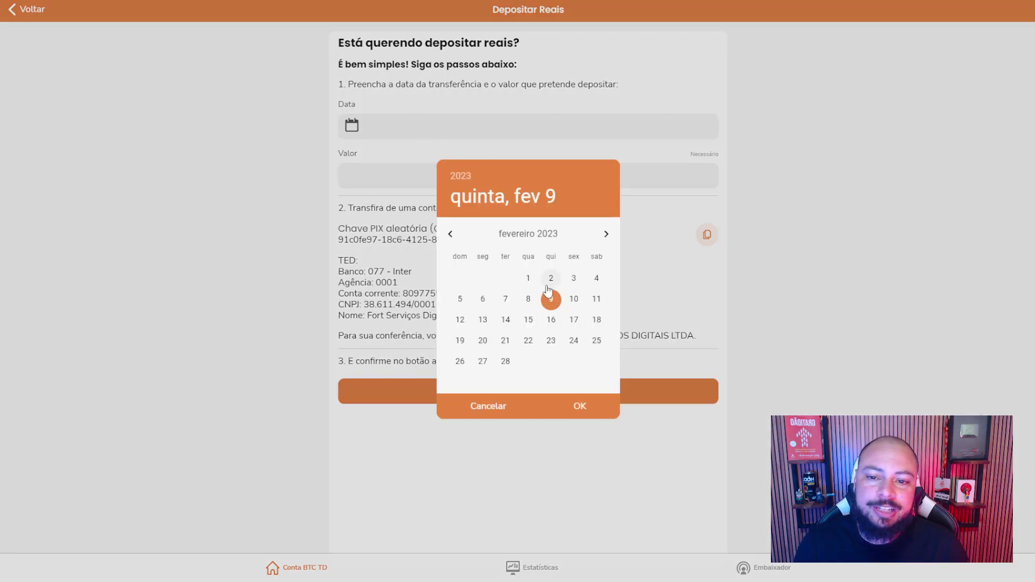
left_click(581, 405)
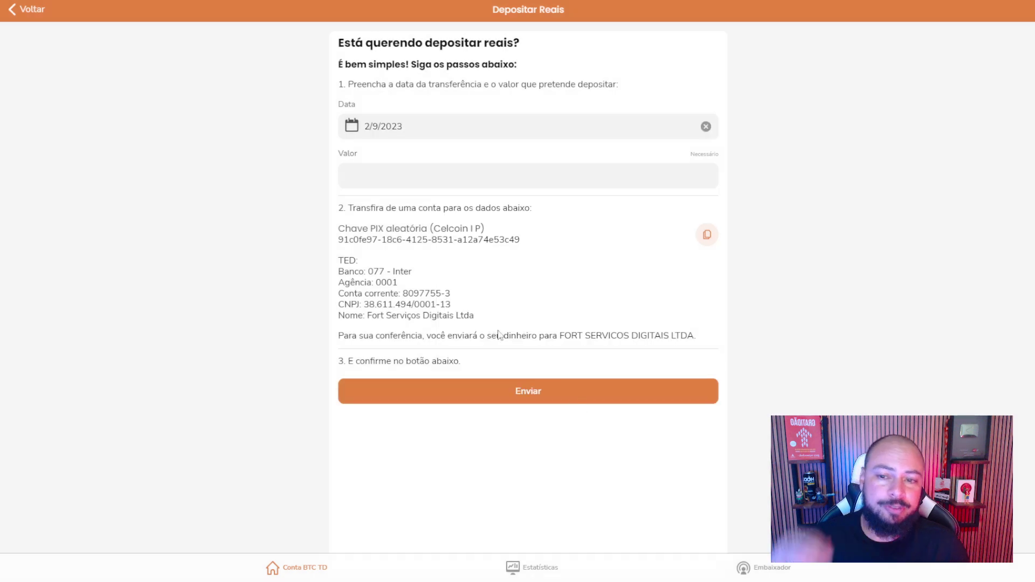
left_click(444, 178)
type("30")
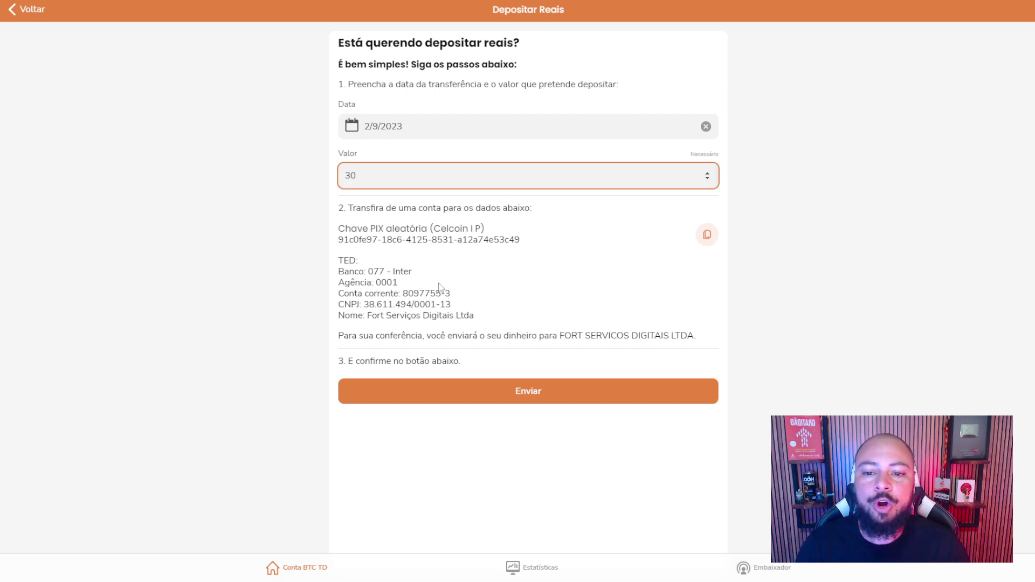
left_click(516, 400)
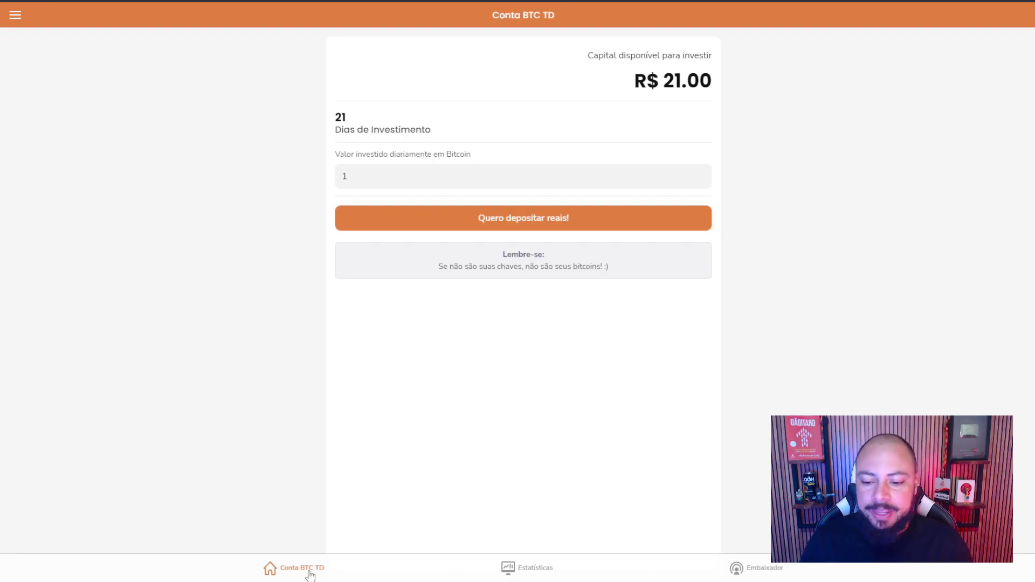
Step: View the investment statistics, followed by the ambassador programme and its earnings
left_click(521, 575)
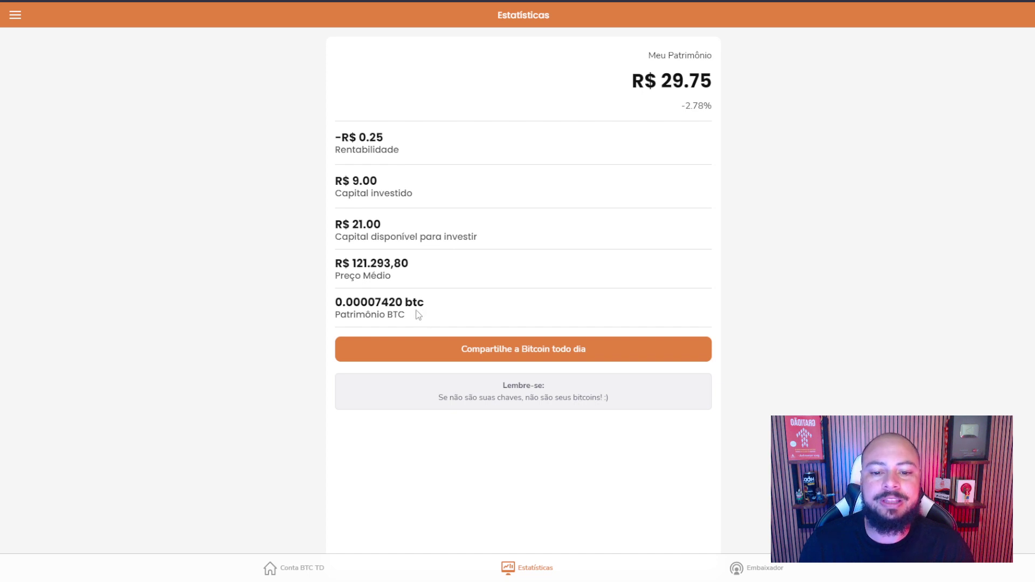
left_click(769, 570)
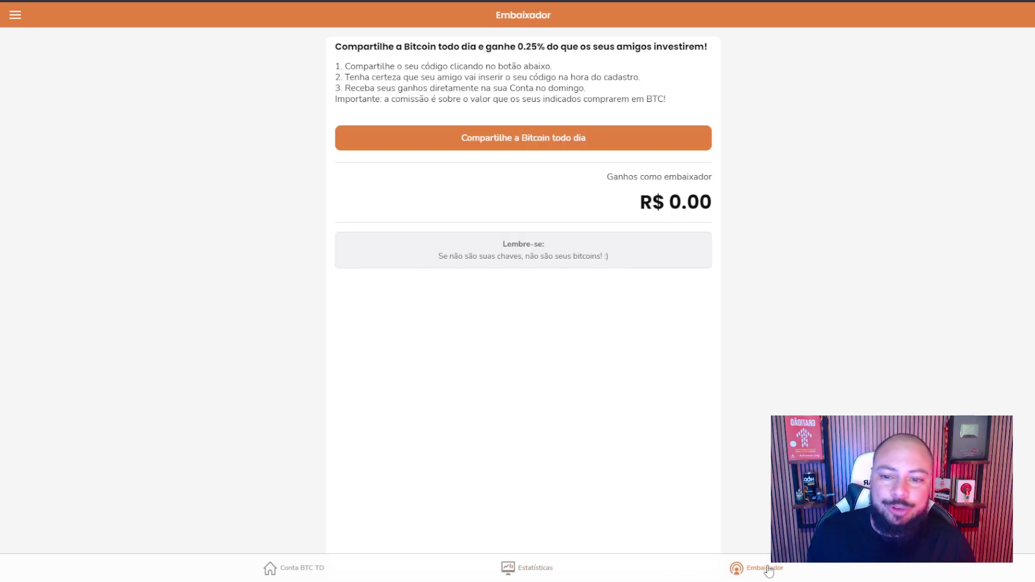